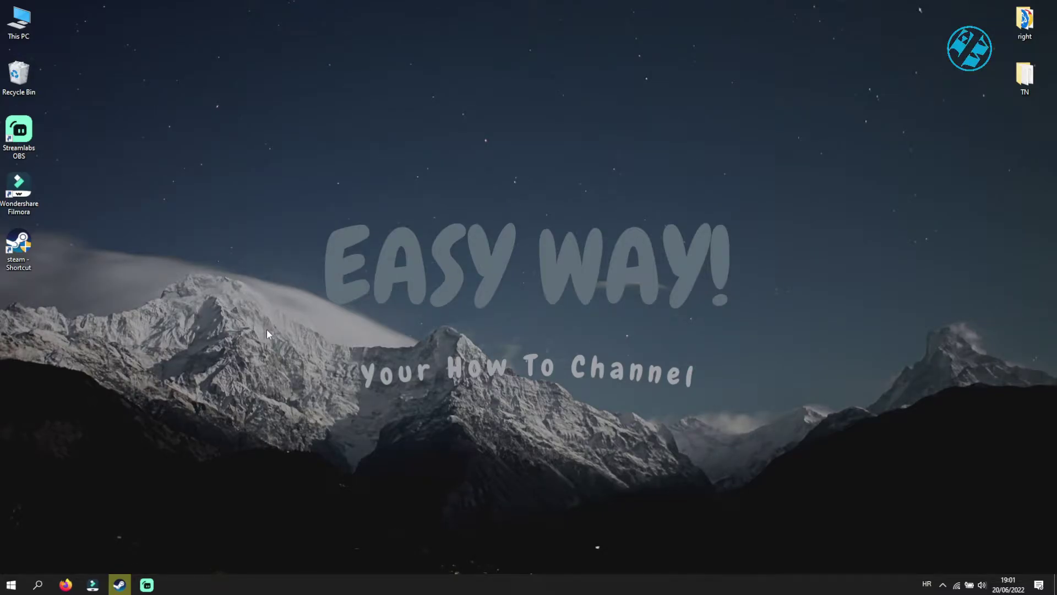
Switch to Steam and show the full games list in the library
{"action": "left_click_drag", "start_coordinate": [267, 190], "coordinate": [787, 427]}
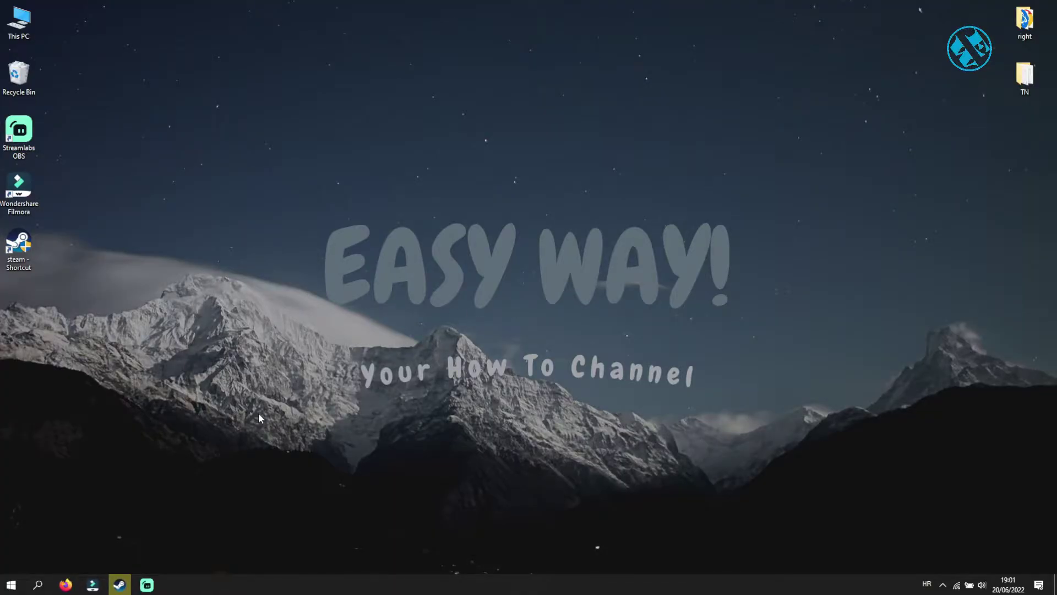
{"action": "left_click", "coordinate": [119, 584]}
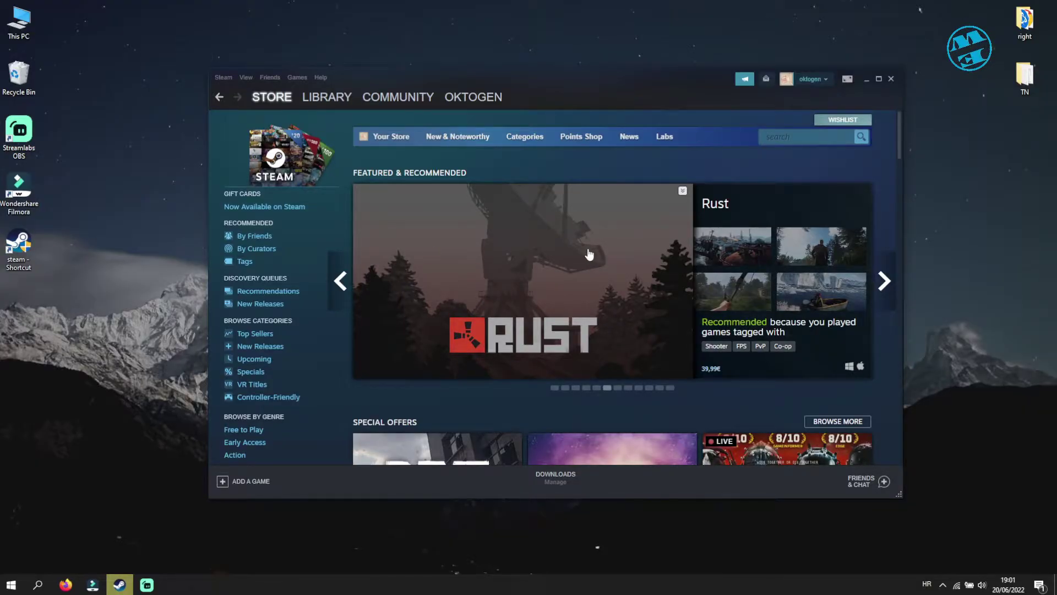
{"action": "left_click", "coordinate": [319, 97]}
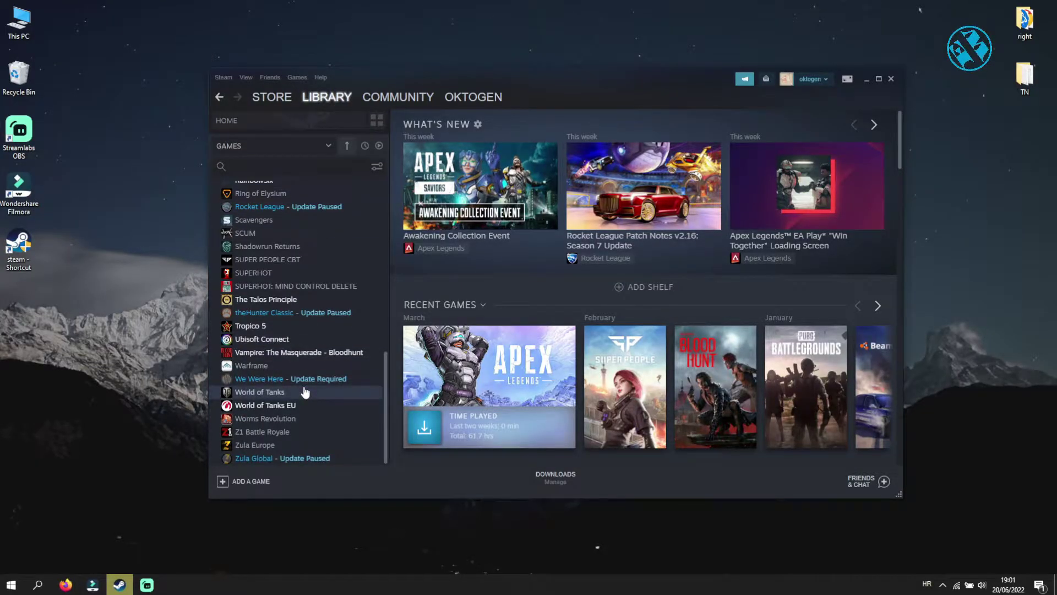
{"action": "scroll", "coordinate": [306, 300], "scroll_direction": "up", "scroll_amount": 10}
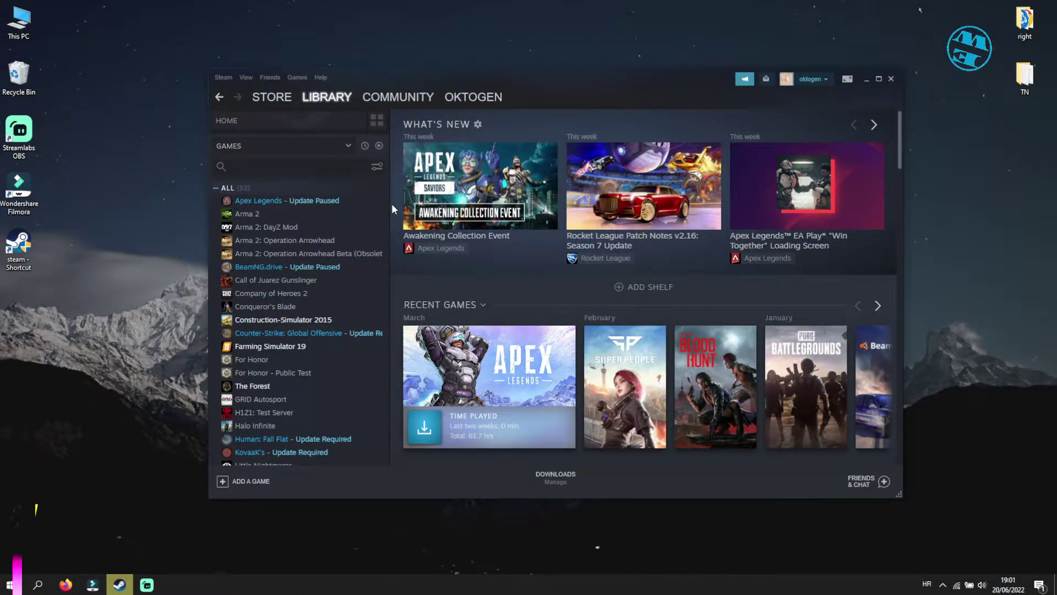
Exit the Steam client completely, including its background process
{"action": "left_click", "coordinate": [943, 585]}
{"action": "right_click", "coordinate": [921, 543]}
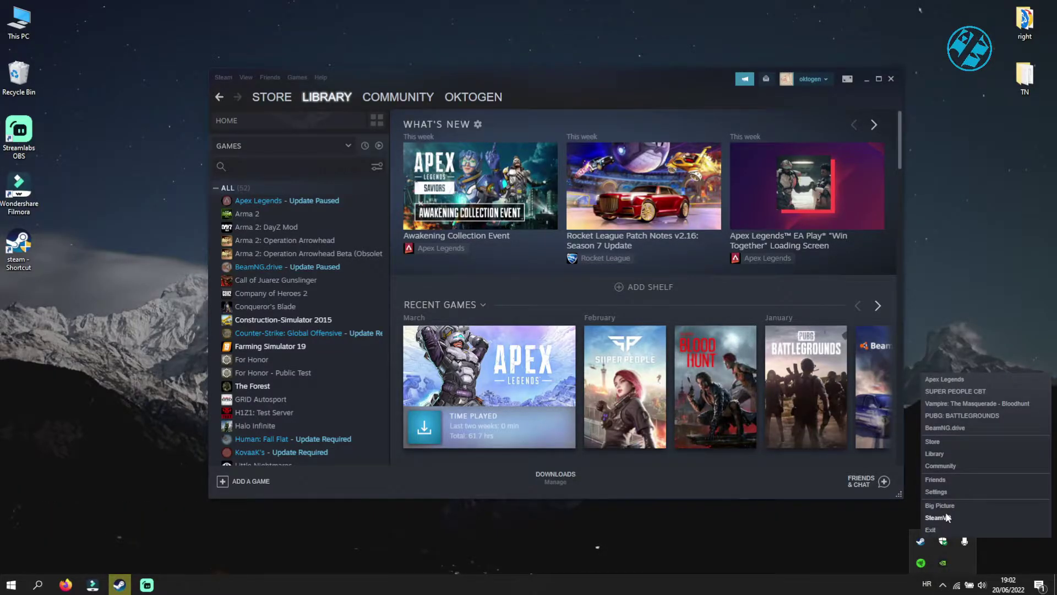
{"action": "left_click", "coordinate": [931, 530]}
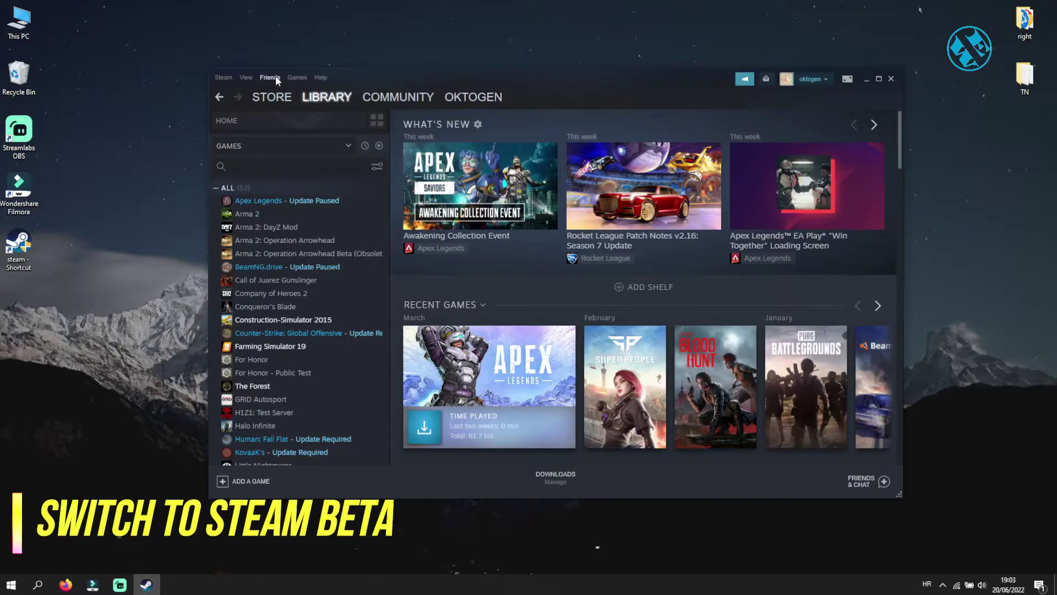
Set the account's beta participation to Steam Beta Update in the Steam settings and restart Steam to apply it
{"action": "left_click", "coordinate": [229, 76]}
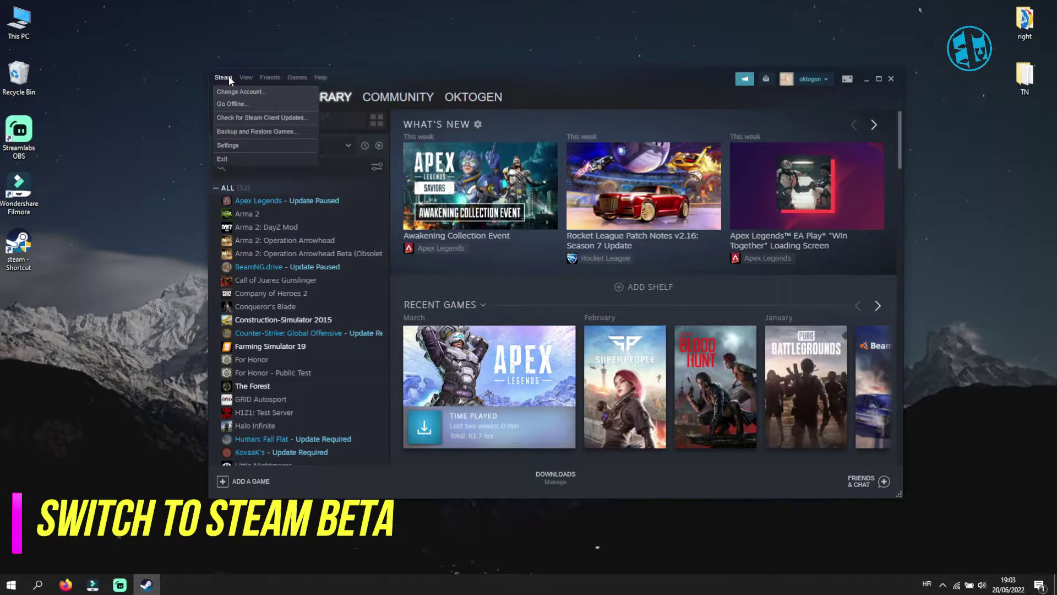
{"action": "left_click", "coordinate": [228, 145]}
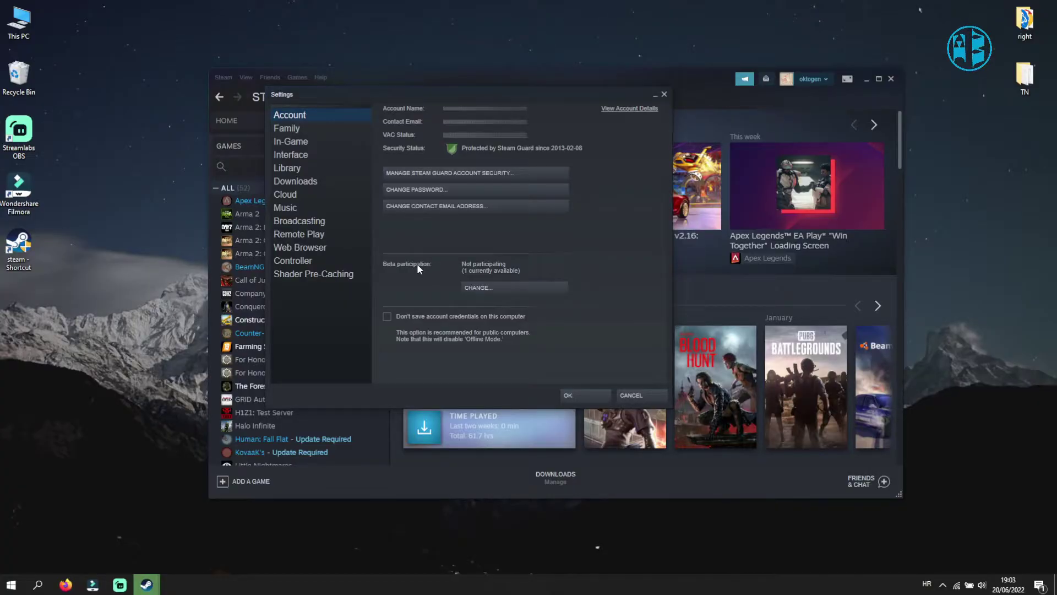
{"action": "left_click", "coordinate": [498, 288]}
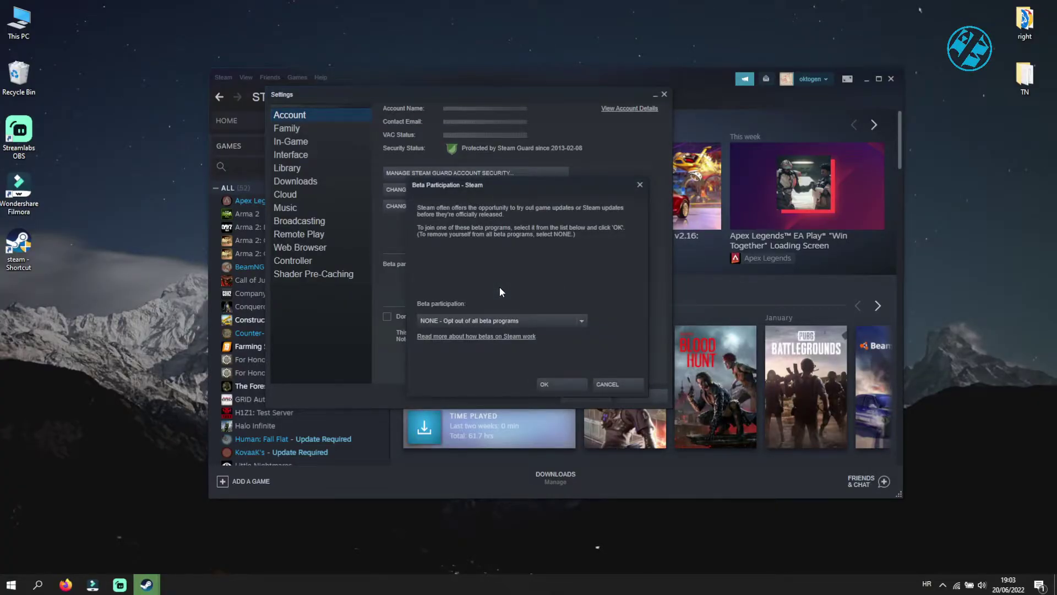
{"action": "left_click", "coordinate": [578, 320]}
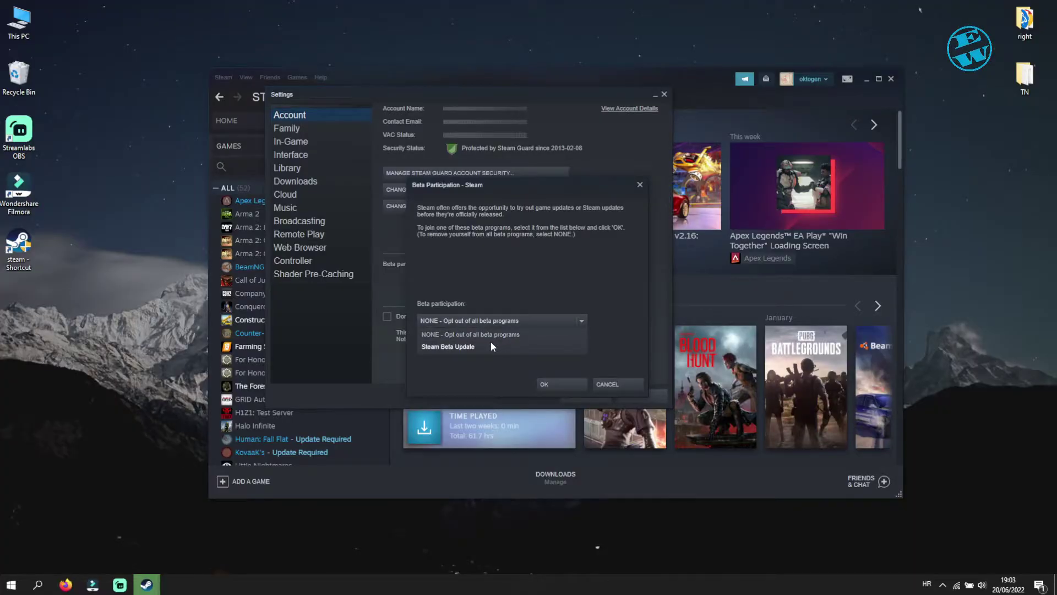
{"action": "left_click", "coordinate": [453, 347]}
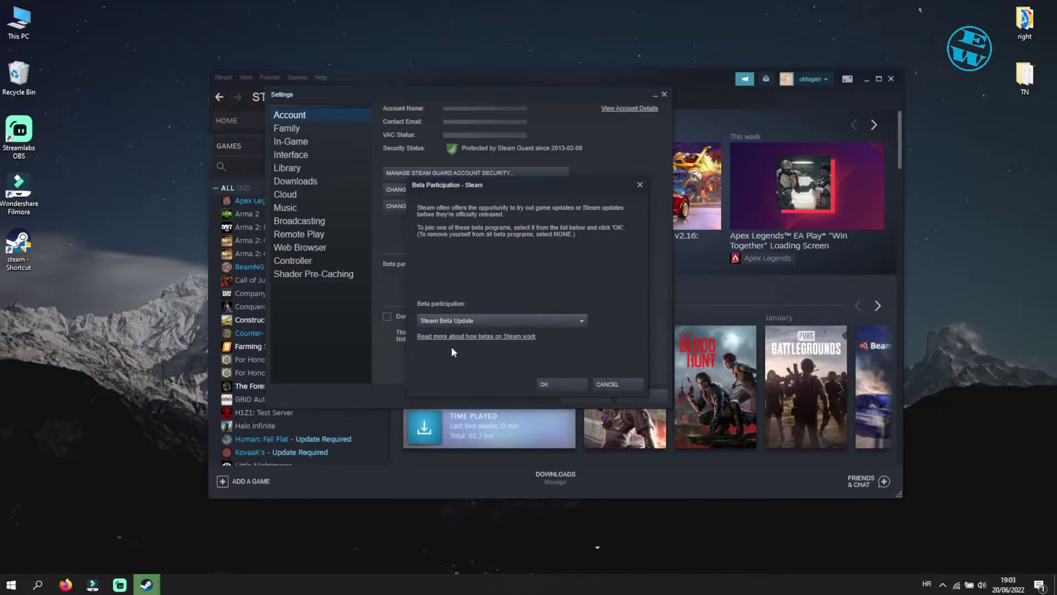
{"action": "left_click", "coordinate": [502, 323]}
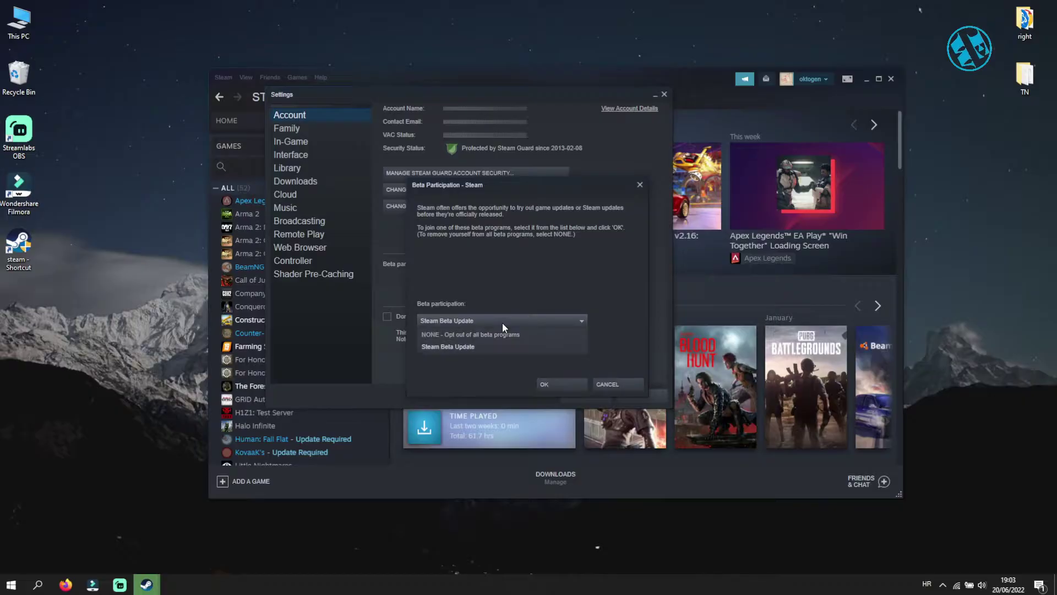
{"action": "left_click", "coordinate": [472, 336]}
{"action": "left_click", "coordinate": [558, 383]}
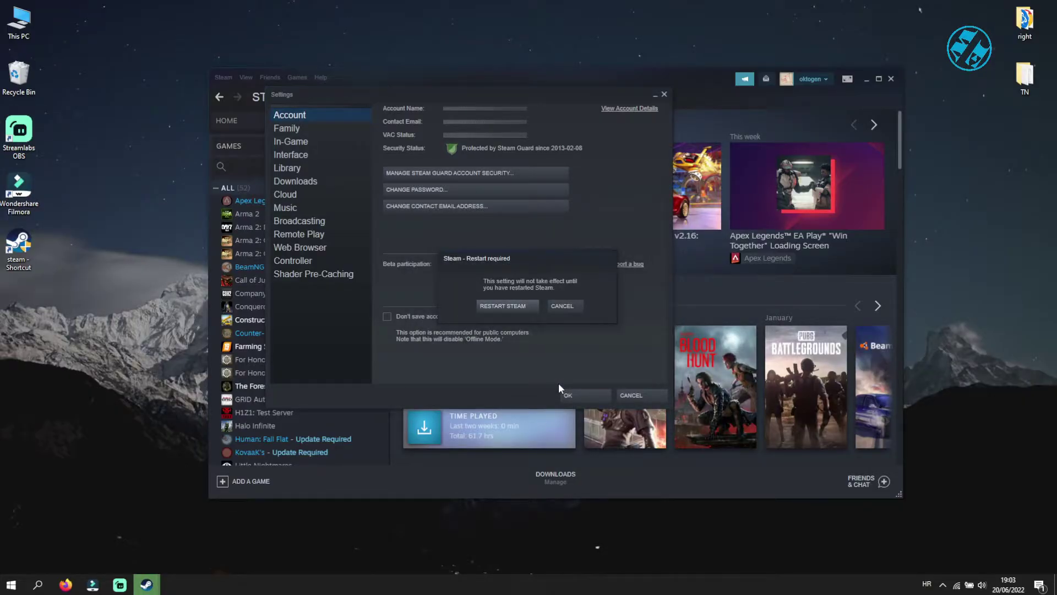
{"action": "left_click", "coordinate": [501, 305]}
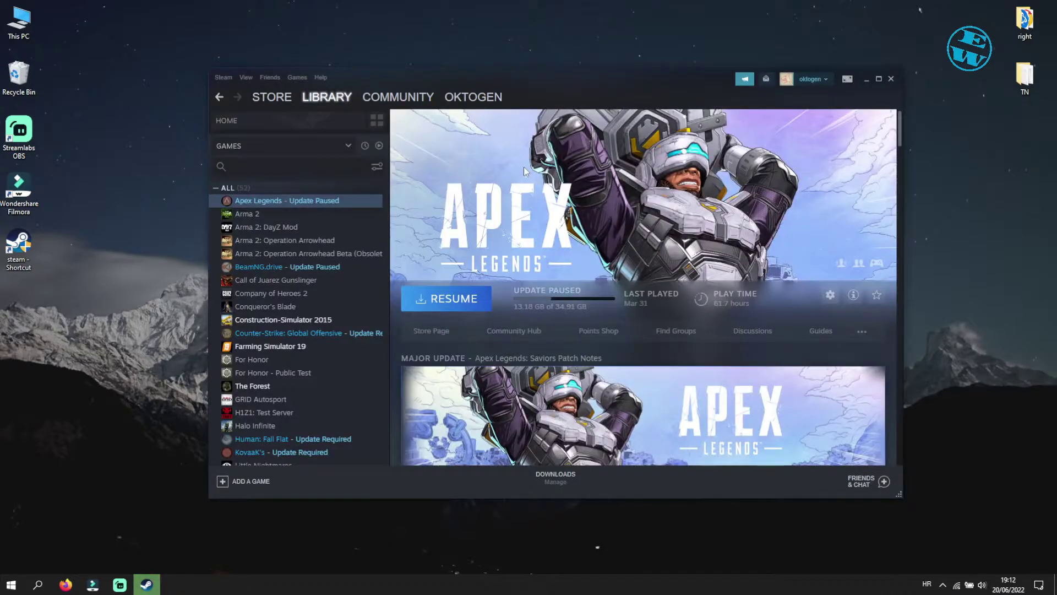
Delete the Steam client's web browser data in its settings, confirm the deletion and save the settings
{"action": "left_click", "coordinate": [225, 77]}
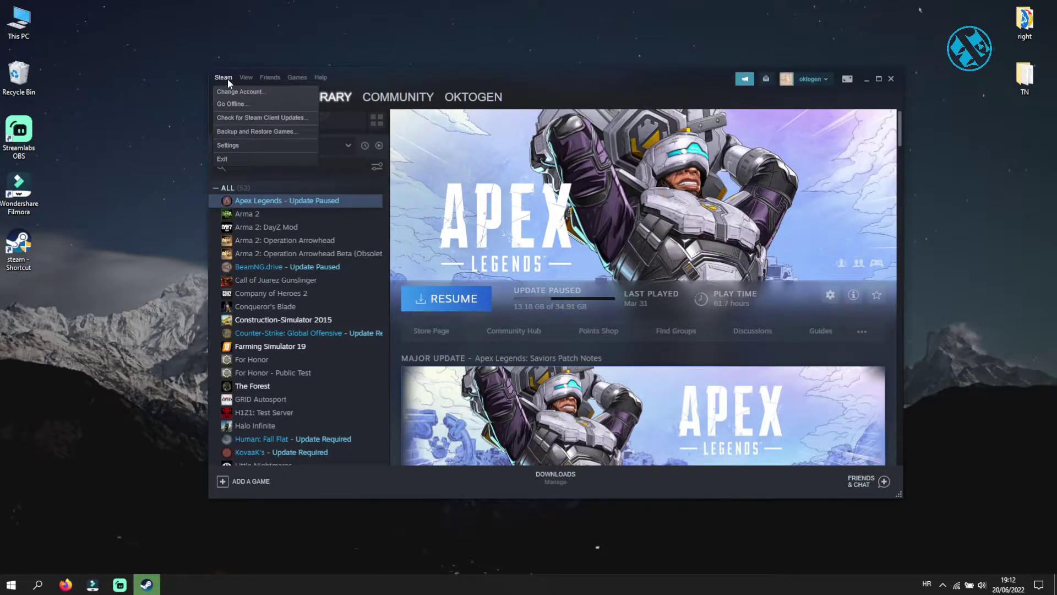
{"action": "left_click", "coordinate": [240, 134]}
{"action": "left_click", "coordinate": [292, 116]}
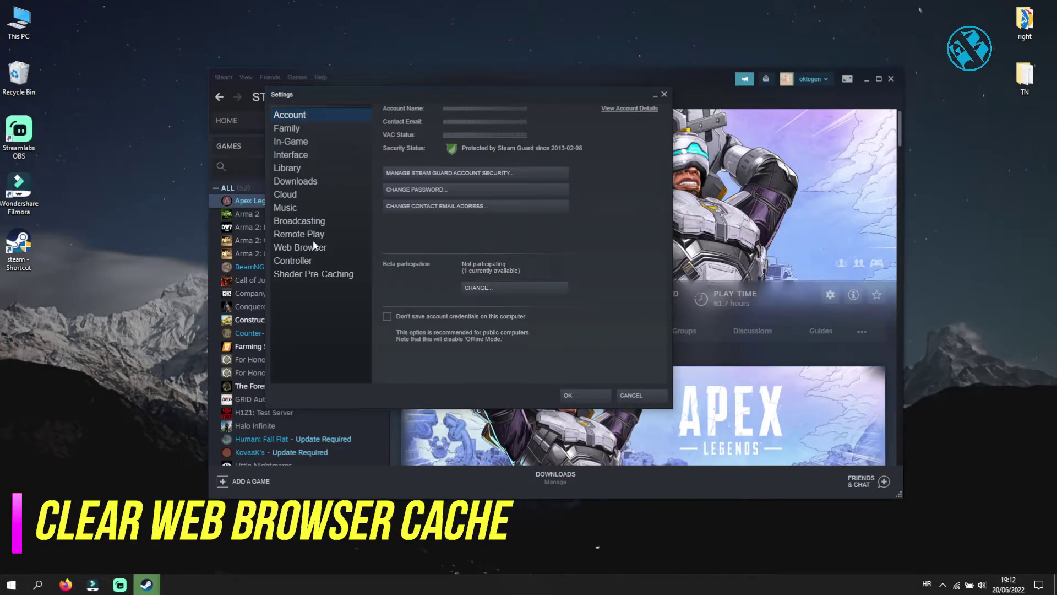
{"action": "left_click", "coordinate": [297, 247]}
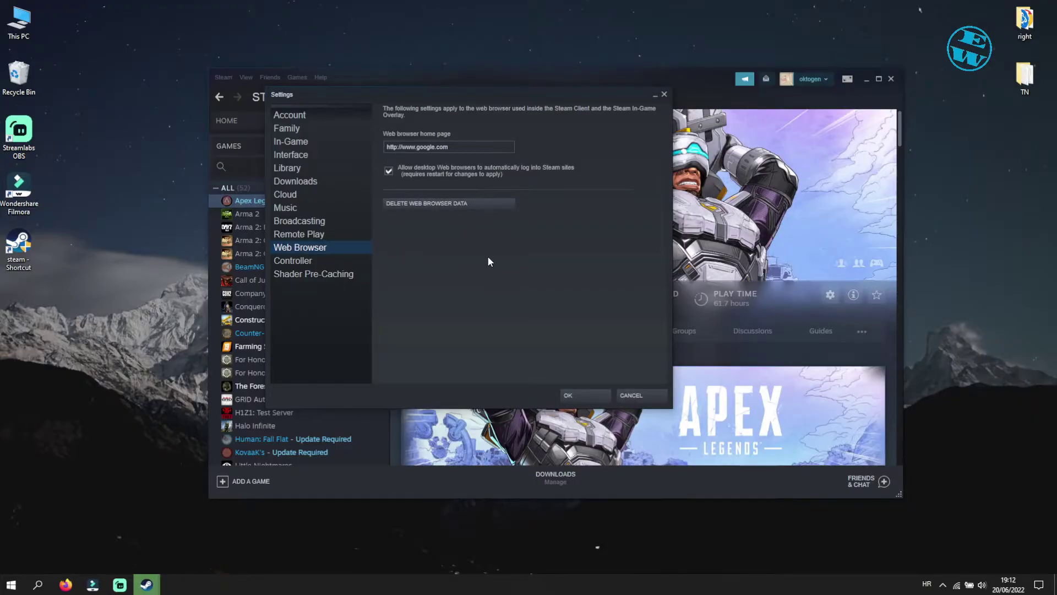
{"action": "left_click", "coordinate": [431, 202]}
{"action": "left_click", "coordinate": [500, 302]}
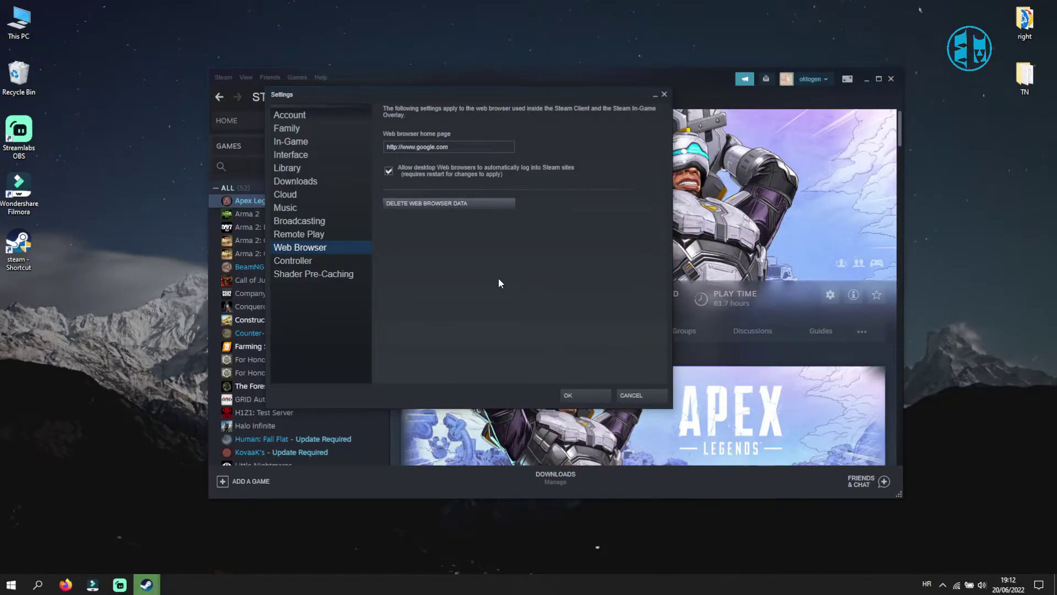
{"action": "left_click", "coordinate": [579, 395]}
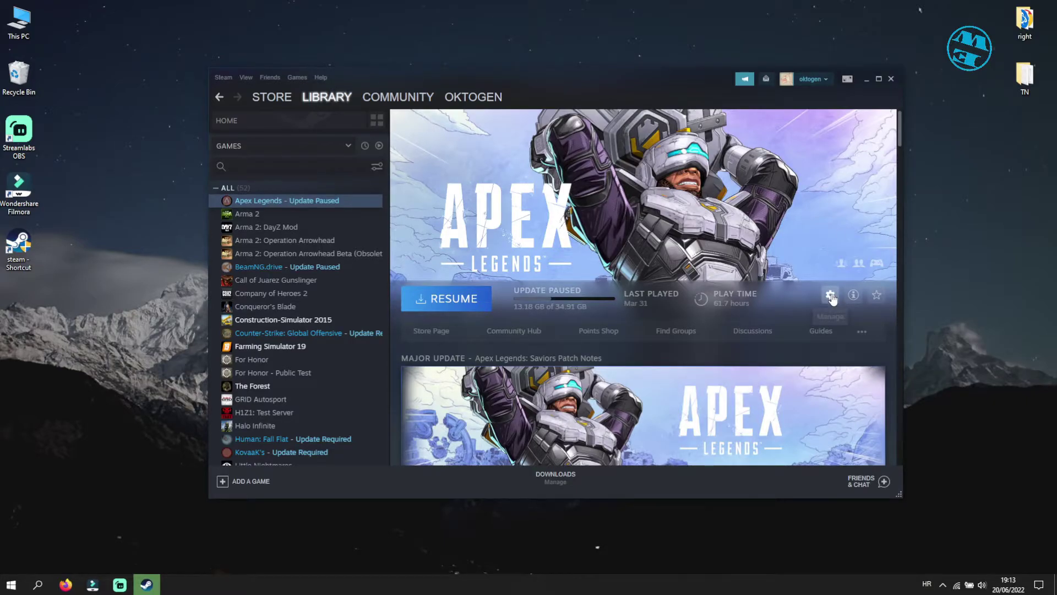
Minimise the Steam window and quit the client so it no longer runs in the background
{"action": "left_click", "coordinate": [866, 79]}
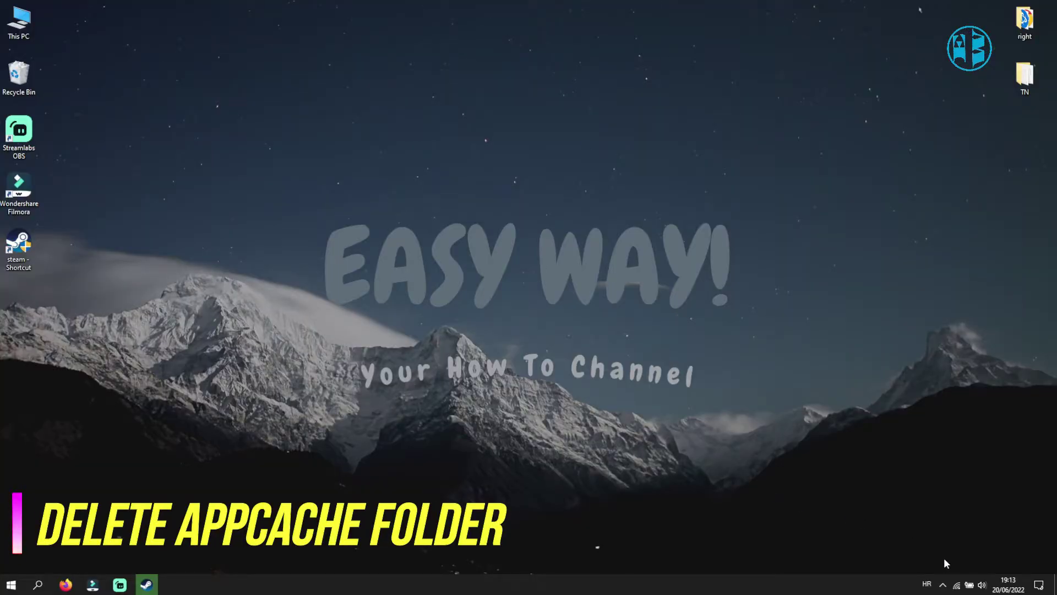
{"action": "left_click", "coordinate": [942, 584]}
{"action": "right_click", "coordinate": [921, 545]}
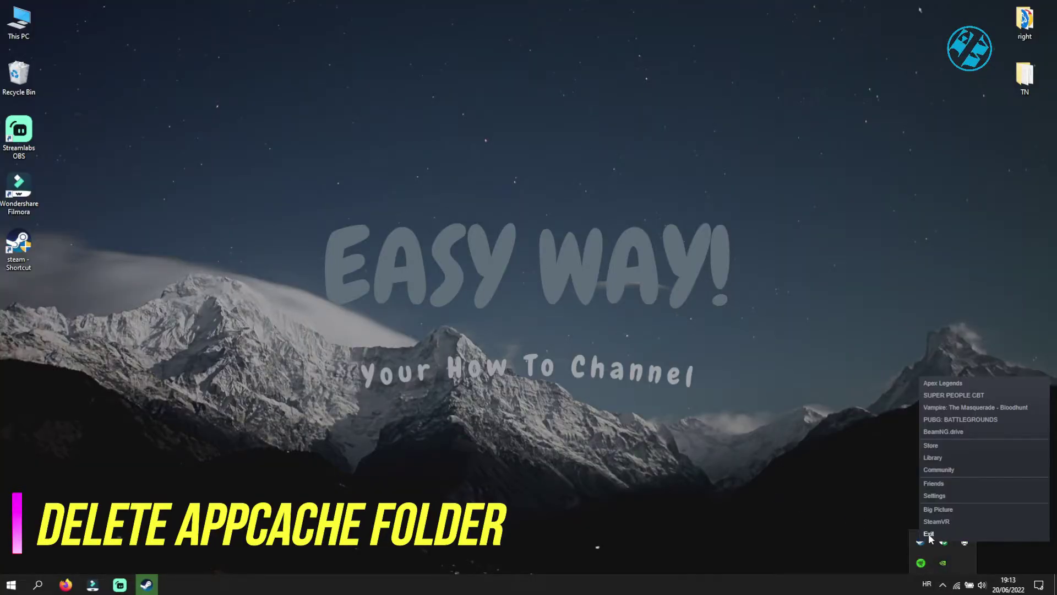
{"action": "left_click", "coordinate": [929, 537]}
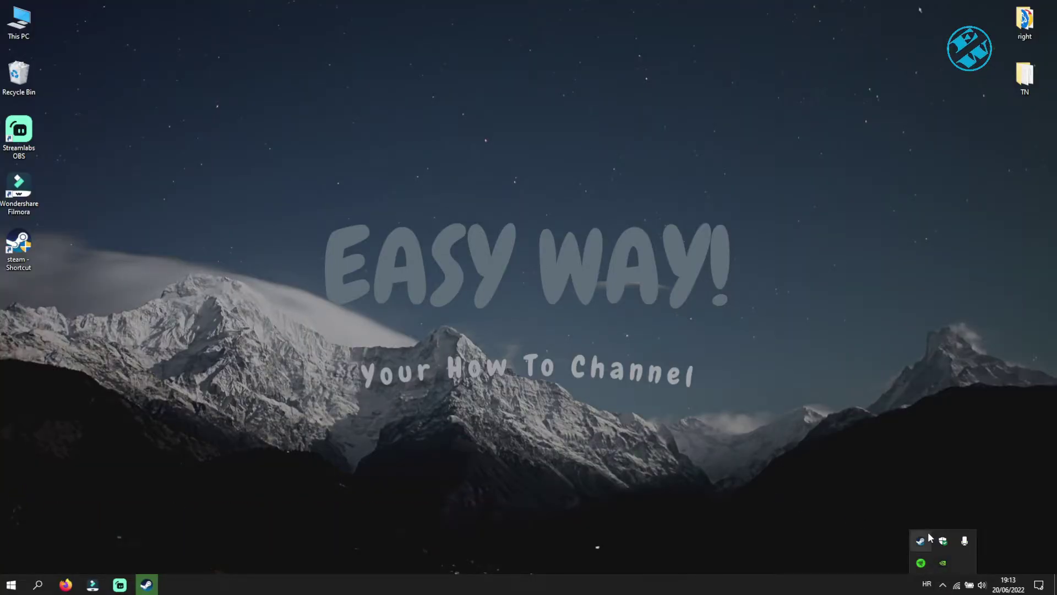
Delete the appcache folder from the Steam folder in Program Files (x86) on Local Disk (C:) and close File Explorer
{"action": "double_click", "coordinate": [15, 18]}
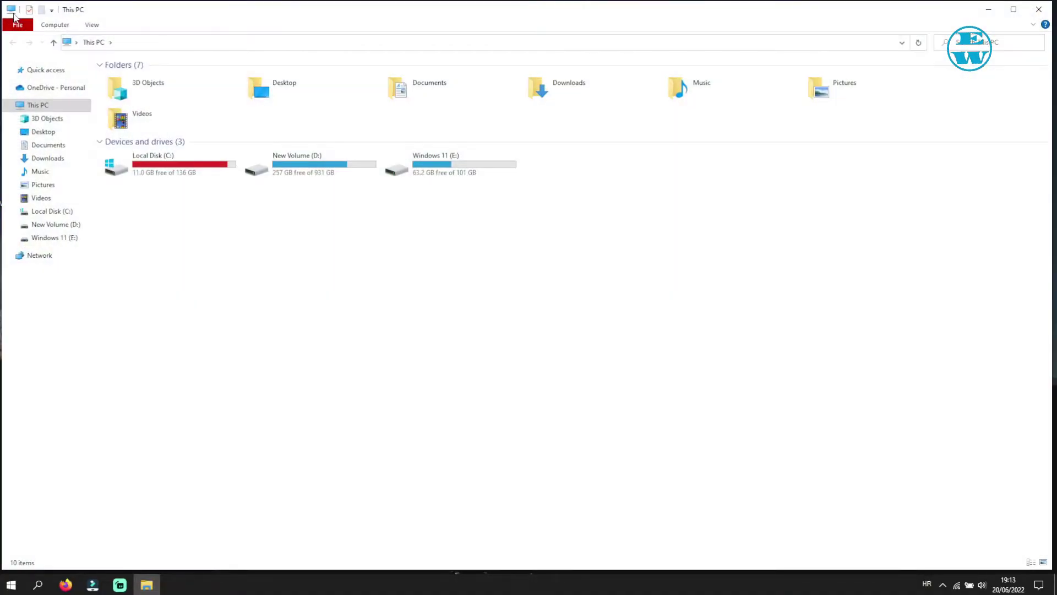
{"action": "double_click", "coordinate": [157, 169]}
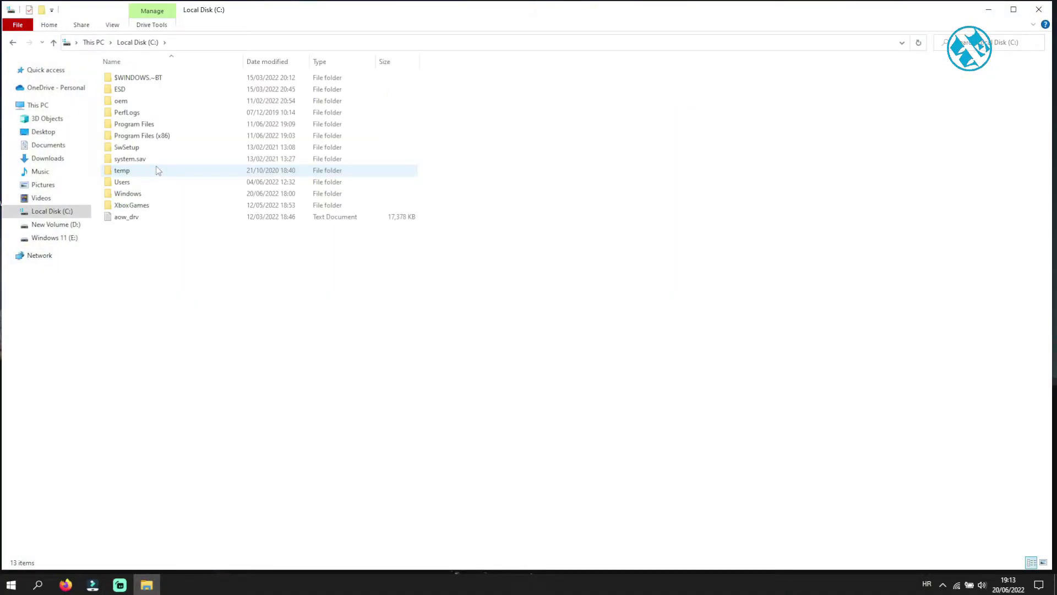
{"action": "double_click", "coordinate": [147, 137]}
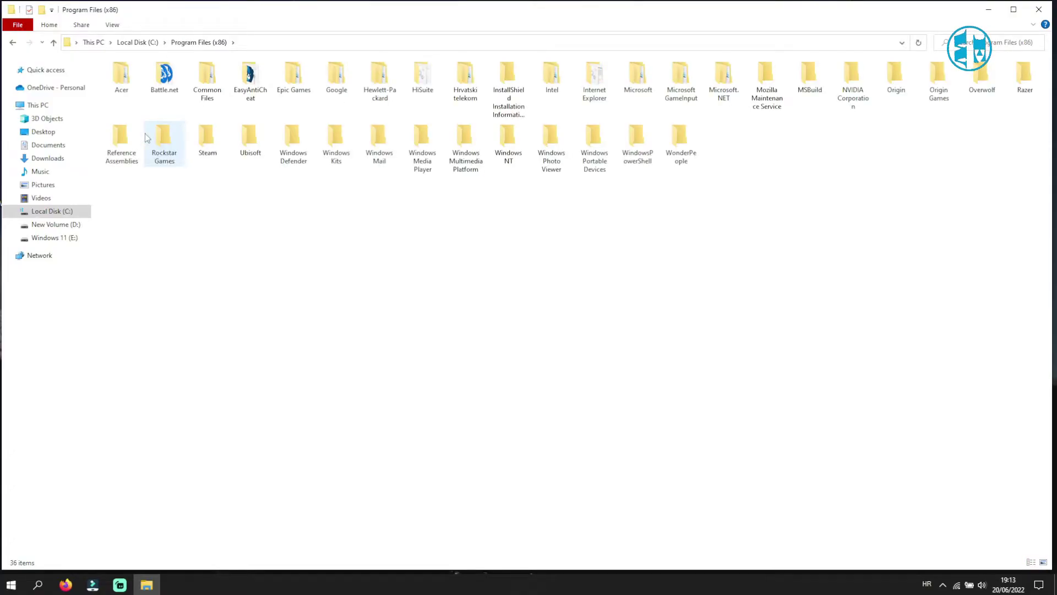
{"action": "double_click", "coordinate": [204, 141]}
{"action": "left_click", "coordinate": [117, 80]}
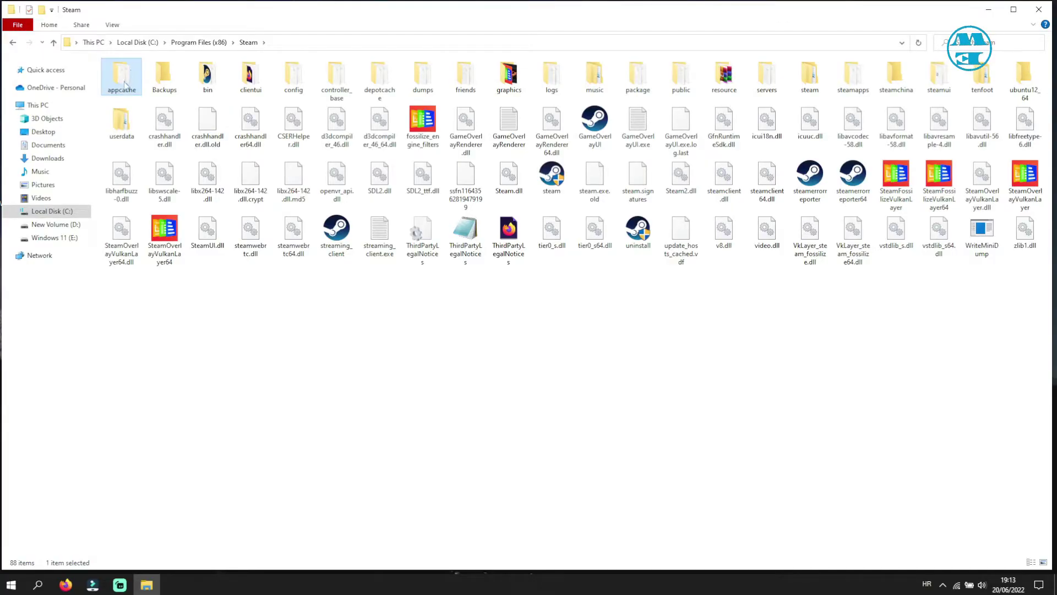
{"action": "right_click", "coordinate": [126, 86]}
{"action": "left_click", "coordinate": [156, 349]}
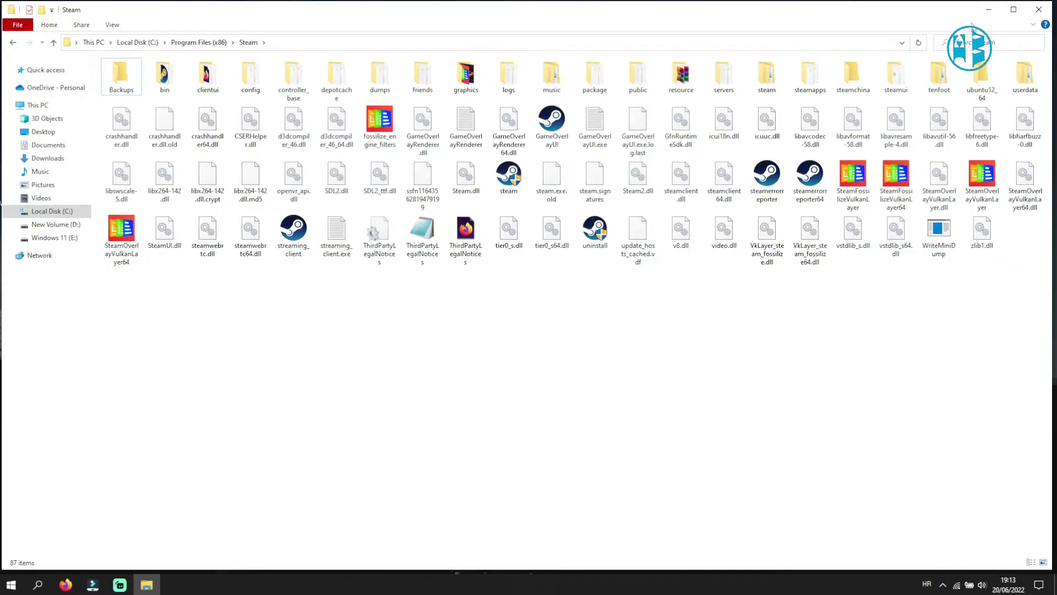
{"action": "left_click", "coordinate": [1040, 12]}
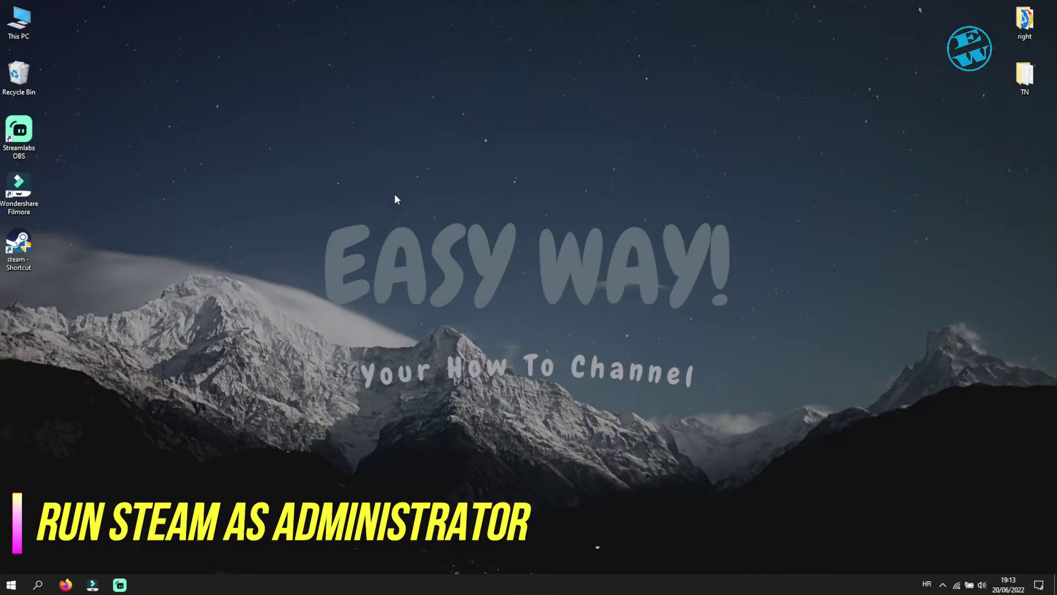
Search Windows for "steam" and run the Steam app as administrator
{"action": "right_click", "coordinate": [11, 585]}
{"action": "left_click", "coordinate": [42, 518]}
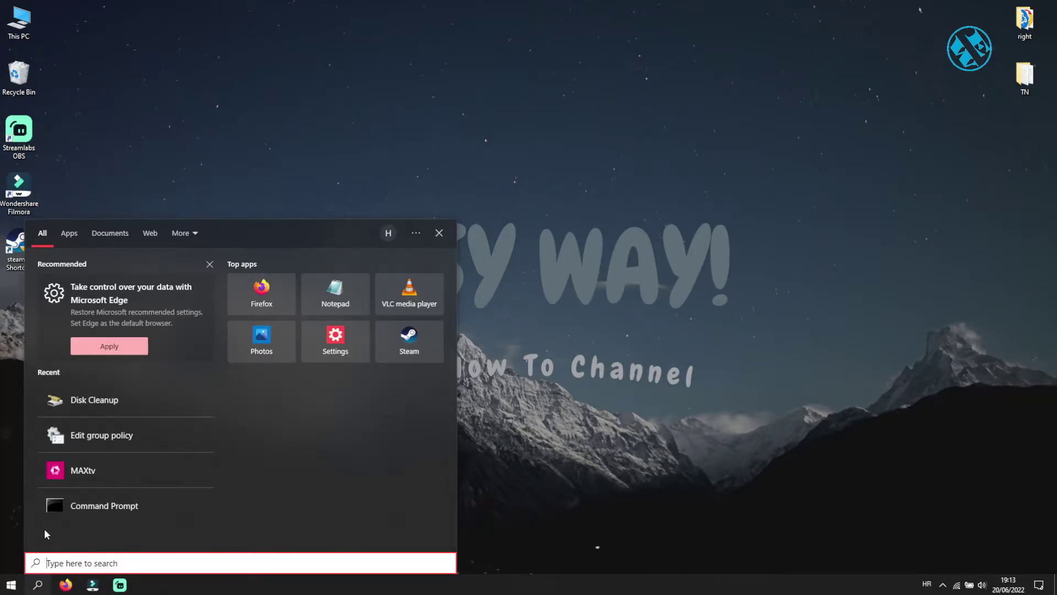
{"action": "type", "text": "steam"}
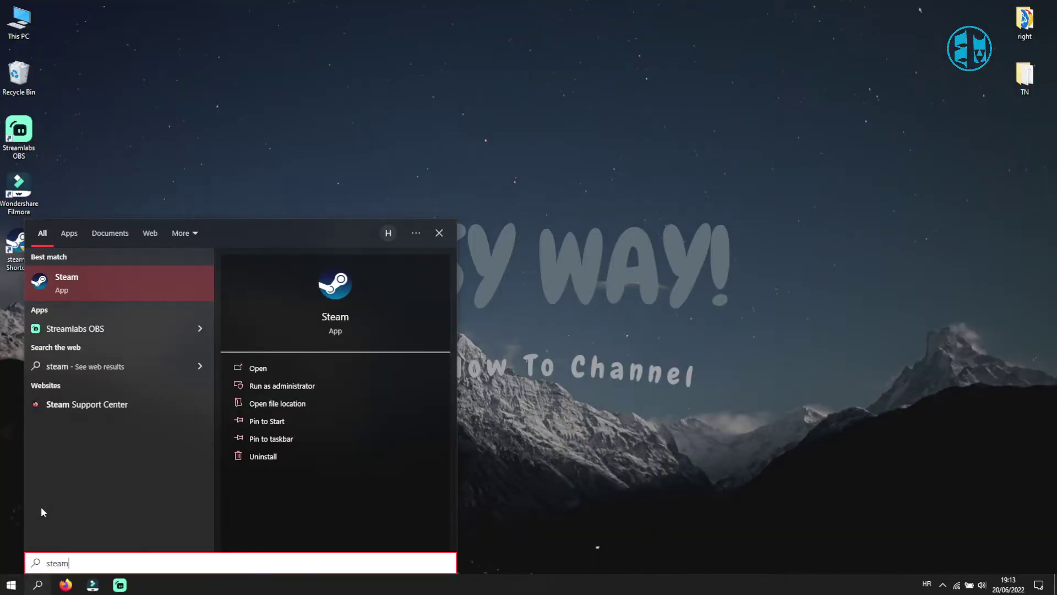
{"action": "right_click", "coordinate": [85, 281]}
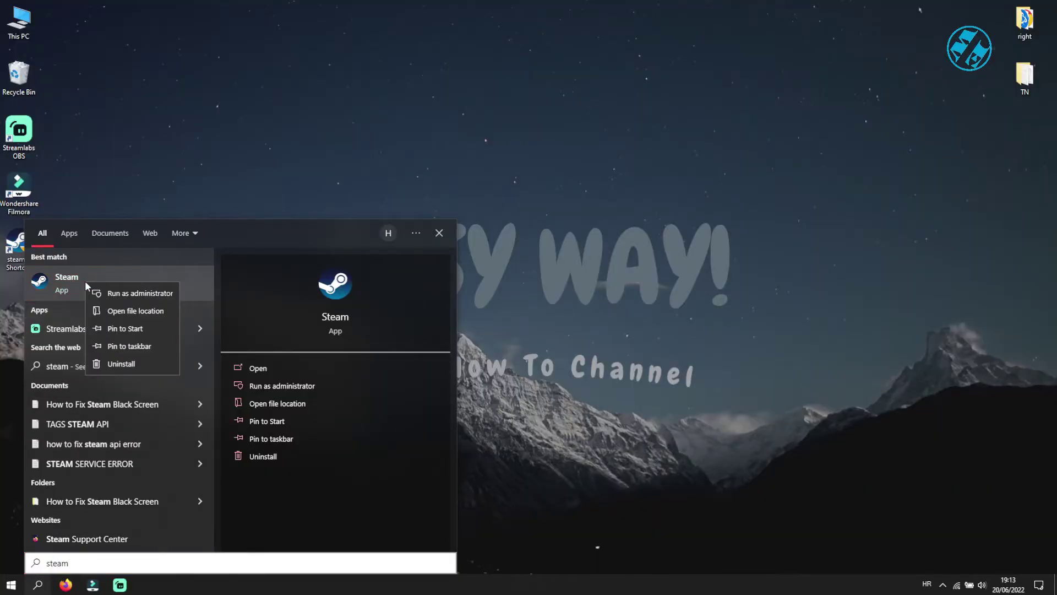
{"action": "left_click", "coordinate": [133, 294]}
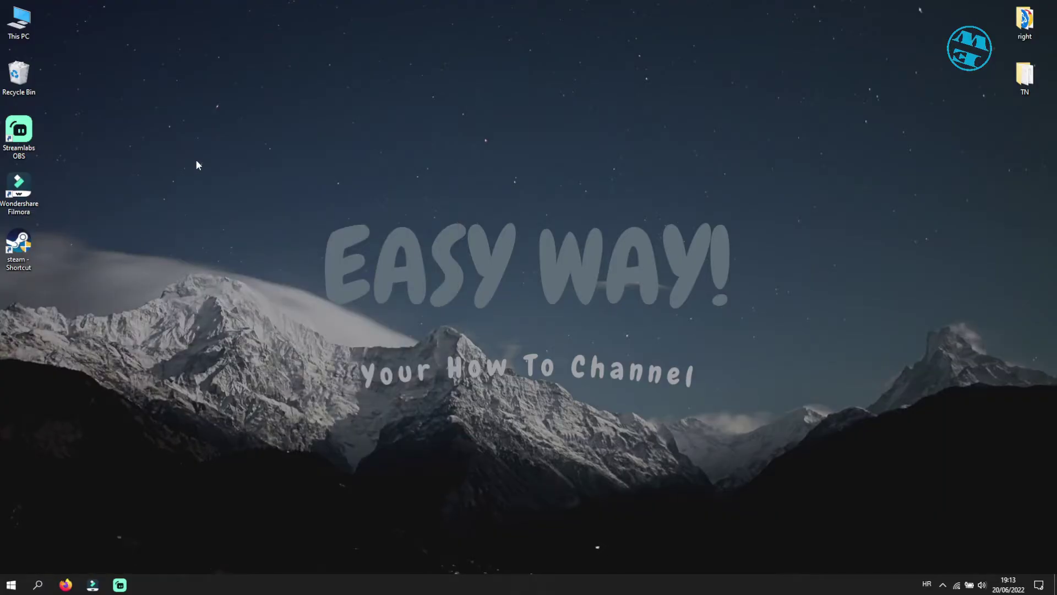
{"action": "right_click", "coordinate": [16, 246]}
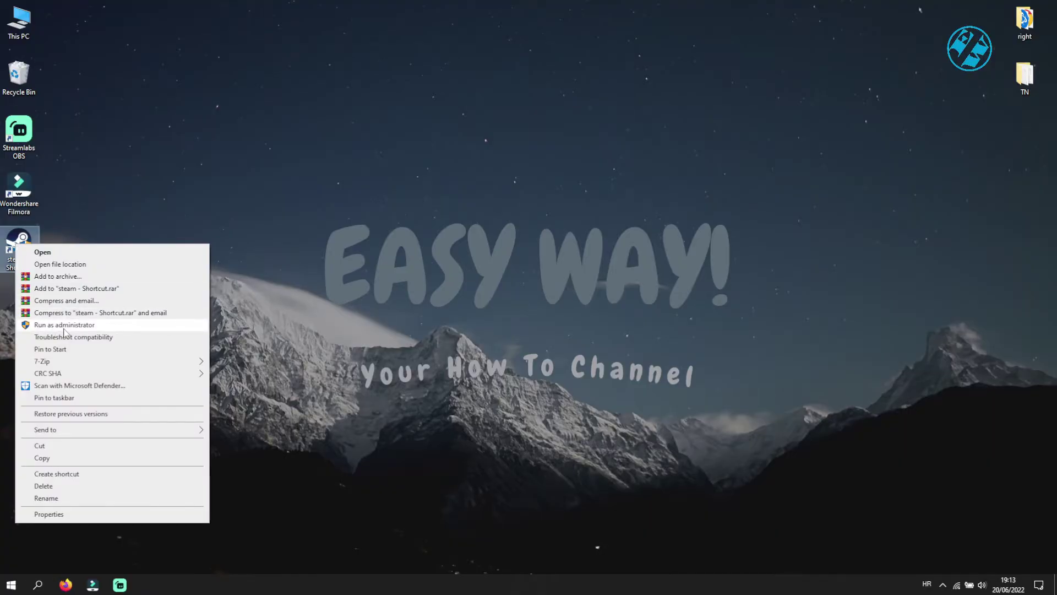
{"action": "left_click", "coordinate": [476, 347]}
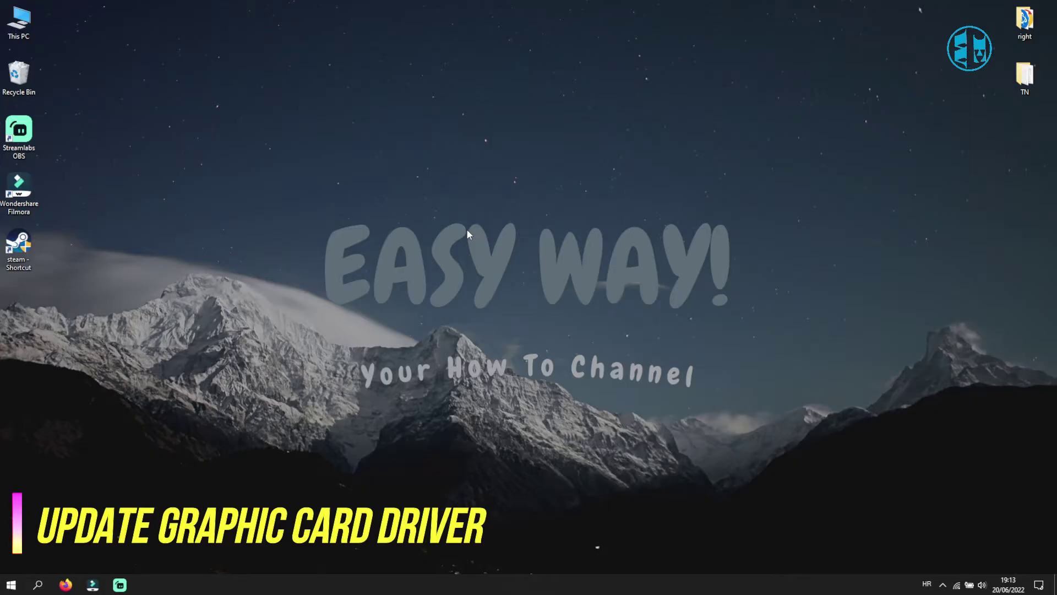
Run an automatic driver update for the NVIDIA GeForce GTX 1070 display adapter in Device Manager and close the window
{"action": "right_click", "coordinate": [11, 585]}
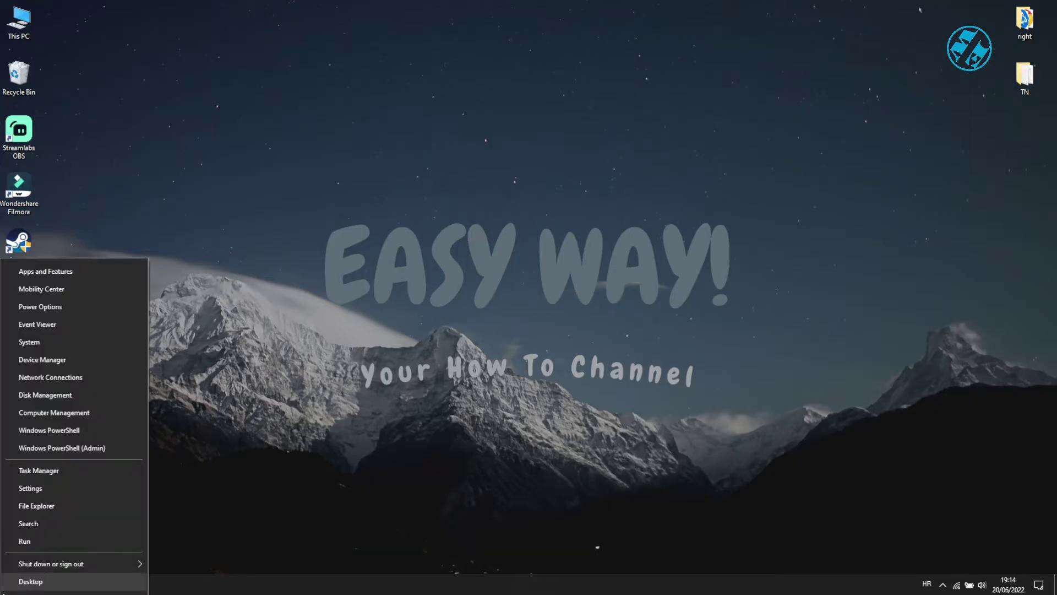
{"action": "left_click", "coordinate": [38, 359]}
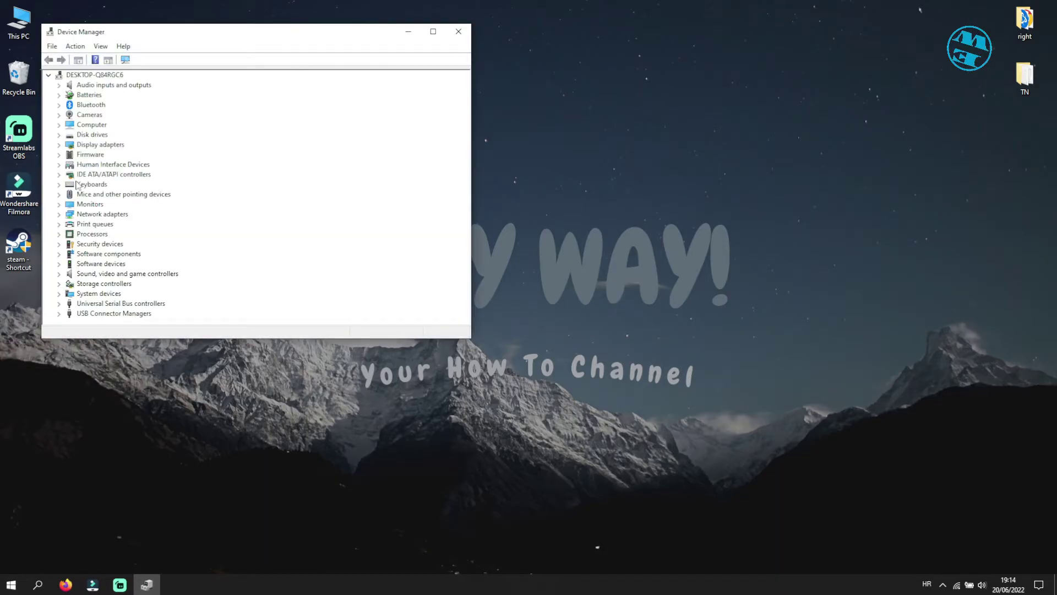
{"action": "left_click", "coordinate": [59, 145]}
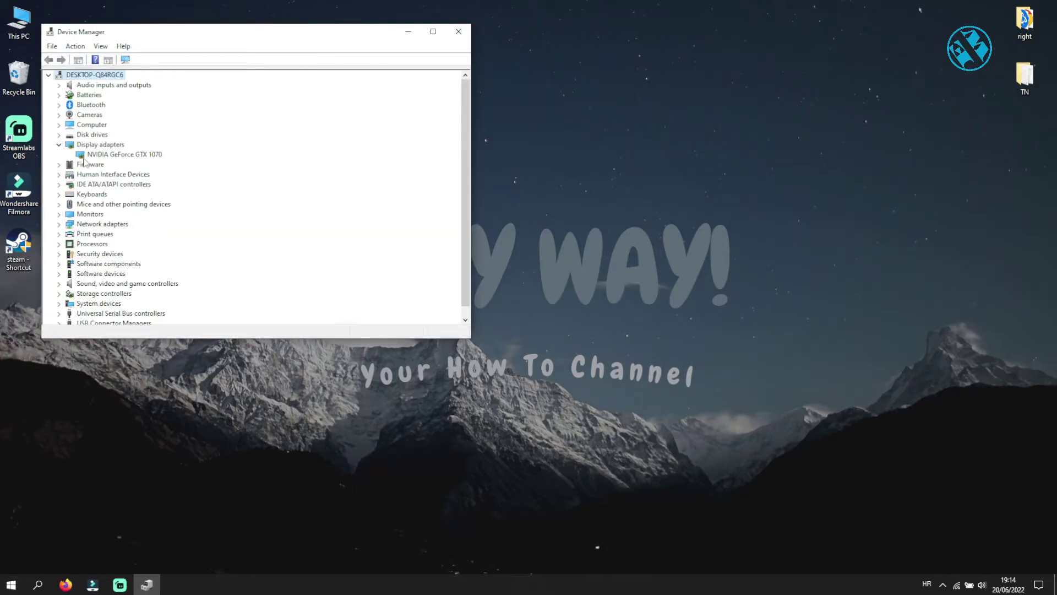
{"action": "left_click", "coordinate": [113, 155]}
{"action": "right_click", "coordinate": [114, 155]}
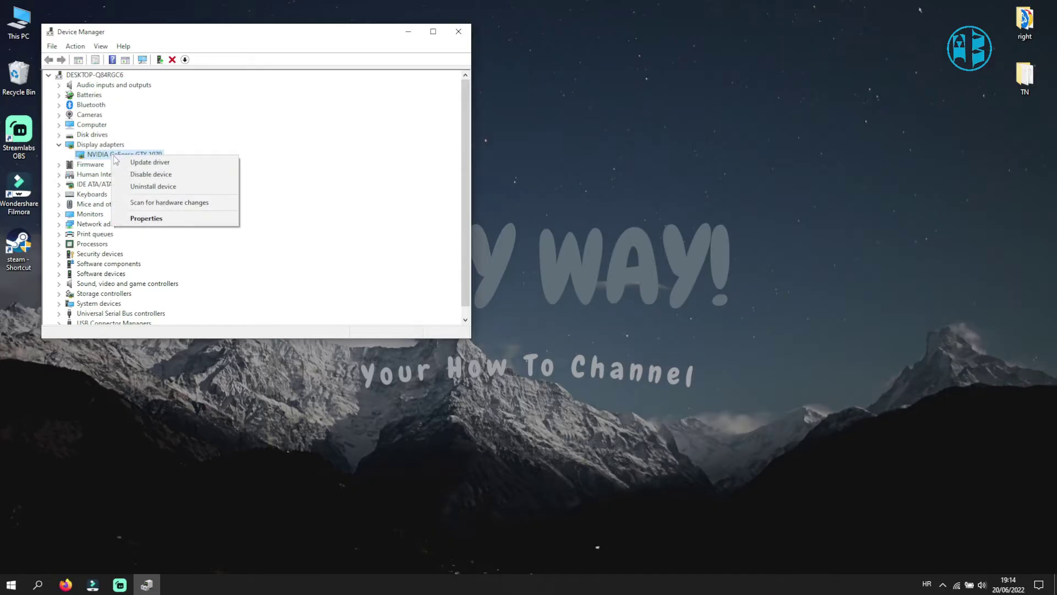
{"action": "left_click", "coordinate": [147, 162]}
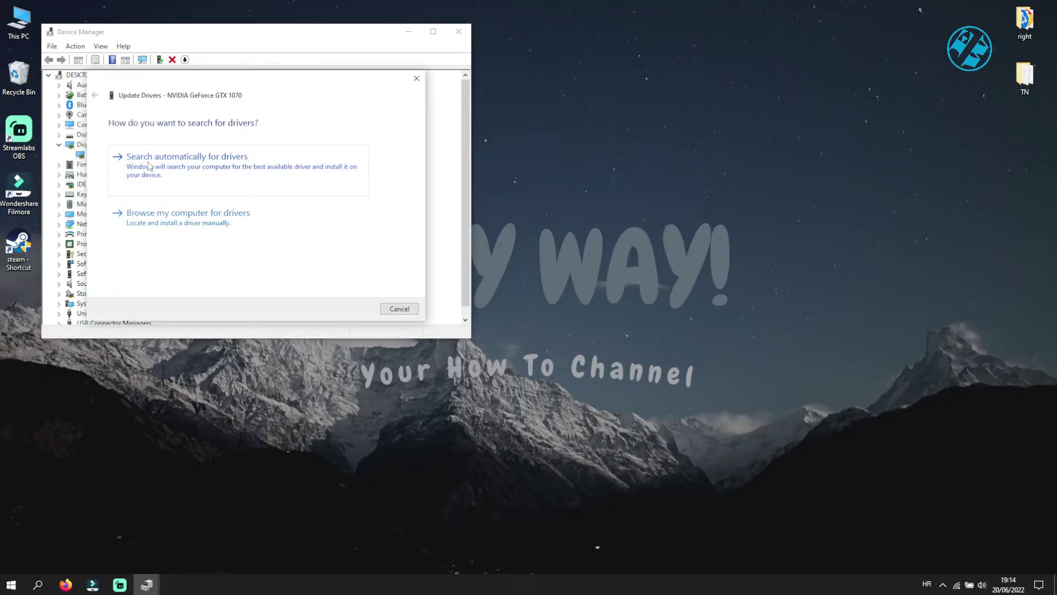
{"action": "left_click", "coordinate": [216, 173]}
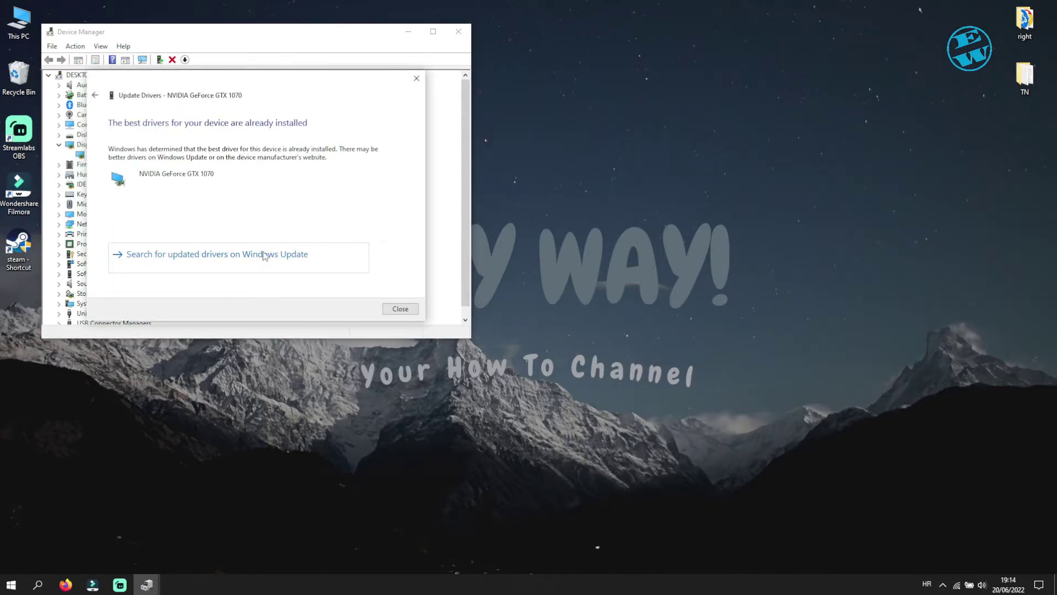
{"action": "left_click", "coordinate": [400, 309]}
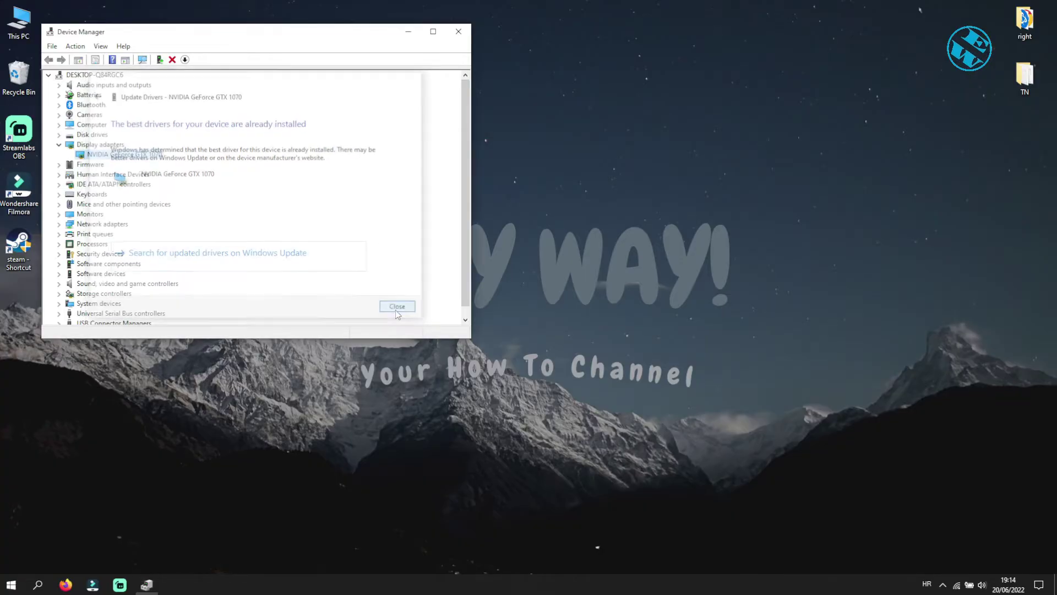
{"action": "left_click", "coordinate": [458, 32]}
Switch to Firefox and view the NVIDIA, AMD and Intel graphics driver download pages
{"action": "left_click", "coordinate": [65, 585]}
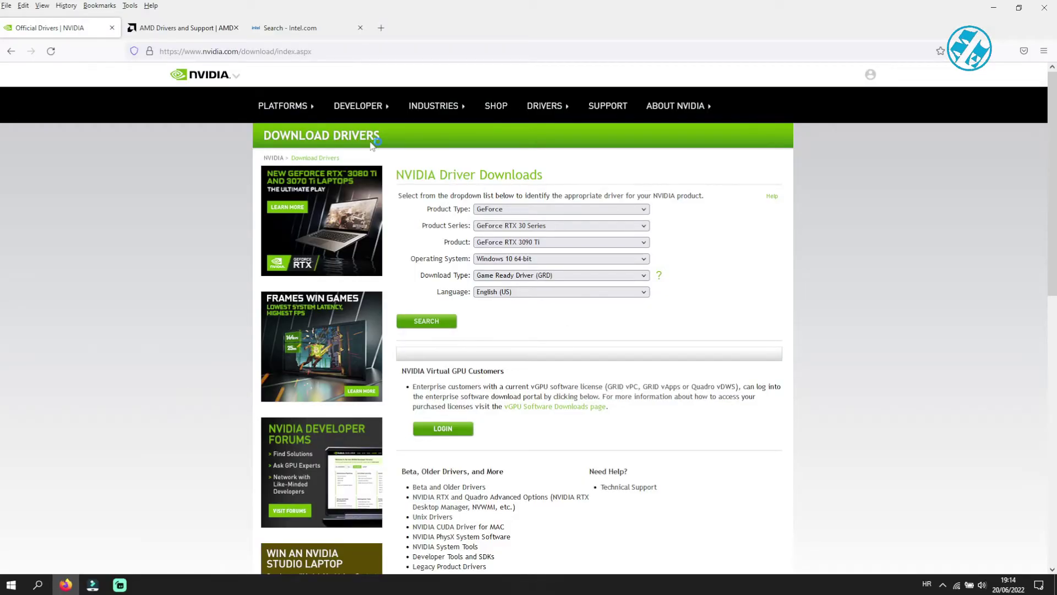
{"action": "left_click", "coordinate": [188, 29]}
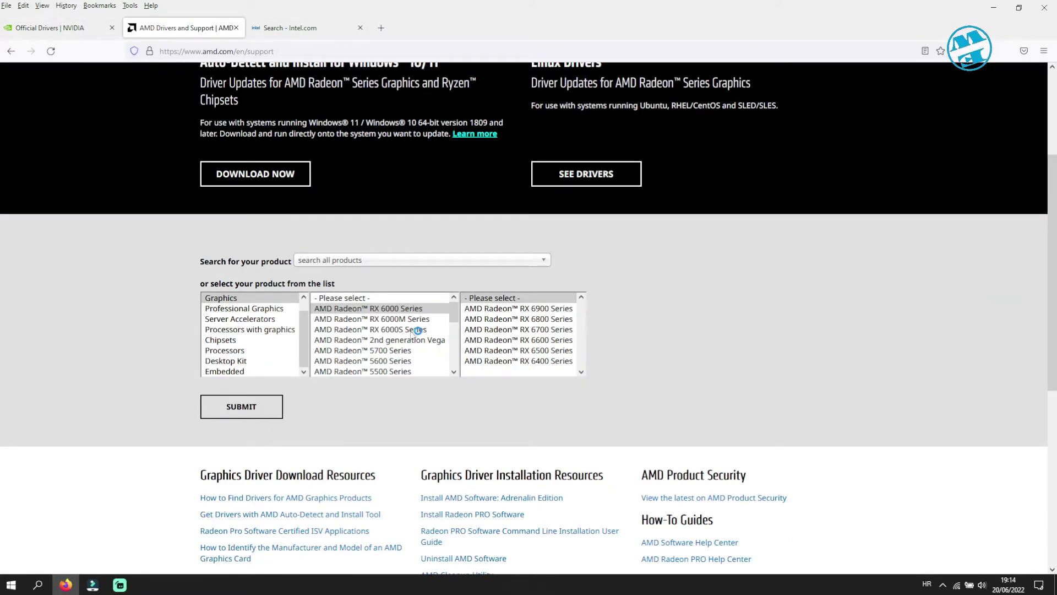
{"action": "left_click", "coordinate": [292, 28]}
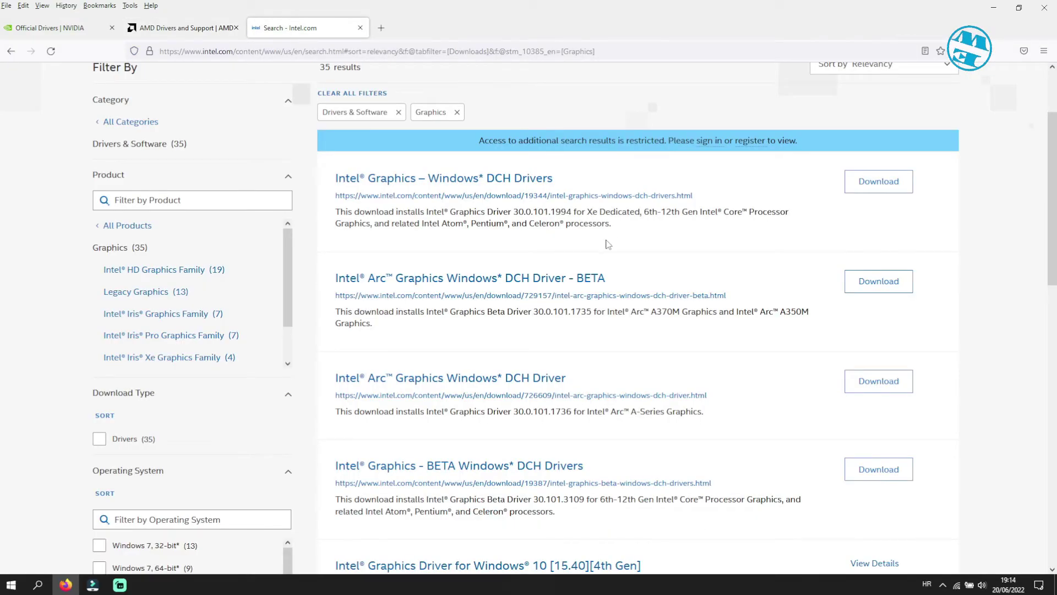
Open GeForce Experience, minimise Firefox, check for graphics driver updates and close GeForce Experience
{"action": "left_click", "coordinate": [944, 586]}
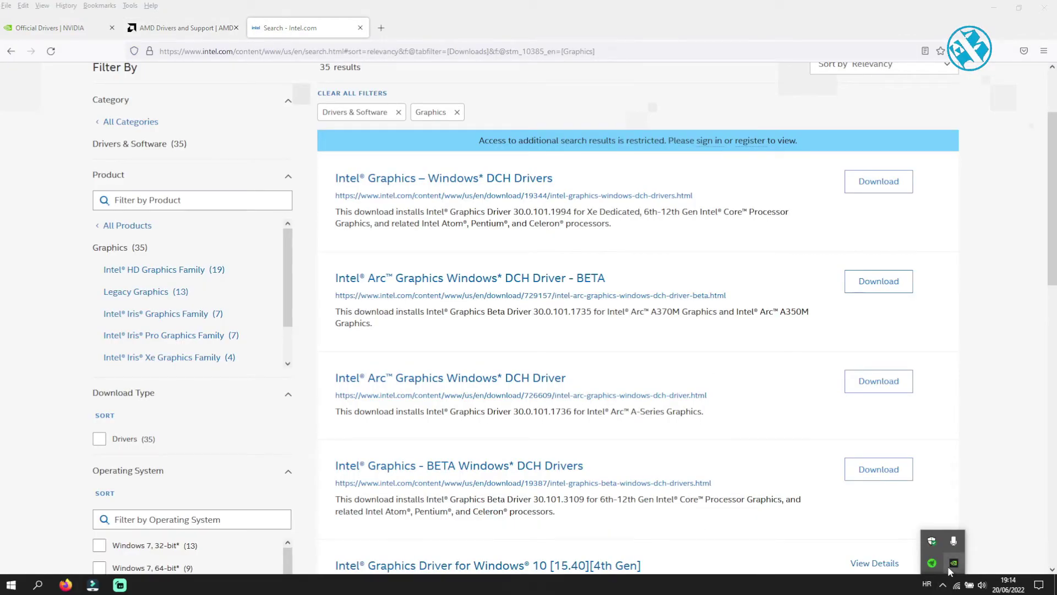
{"action": "right_click", "coordinate": [949, 571]}
{"action": "left_click", "coordinate": [970, 473]}
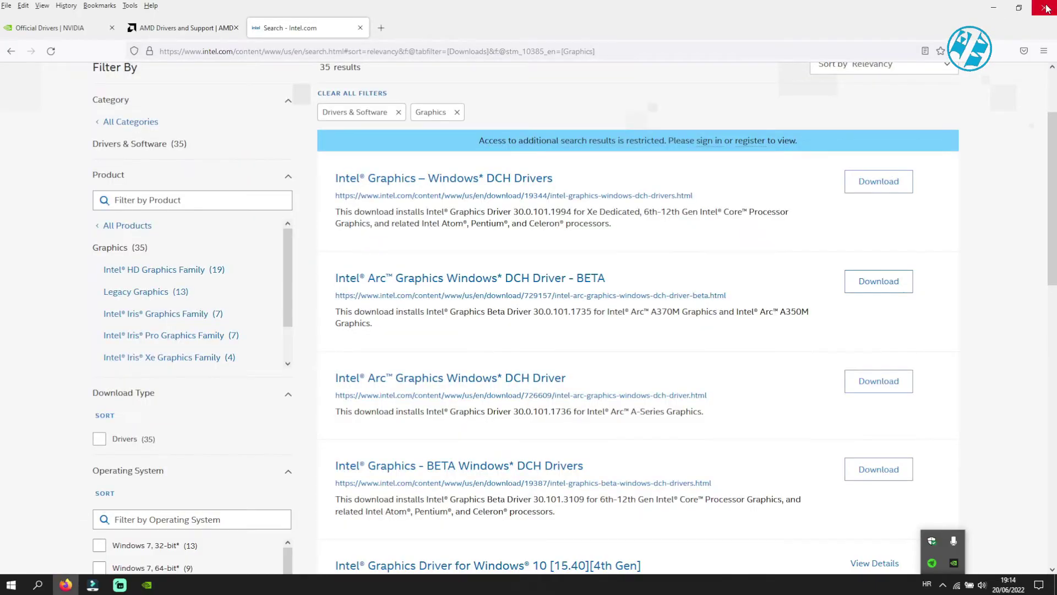
{"action": "left_click", "coordinate": [993, 8]}
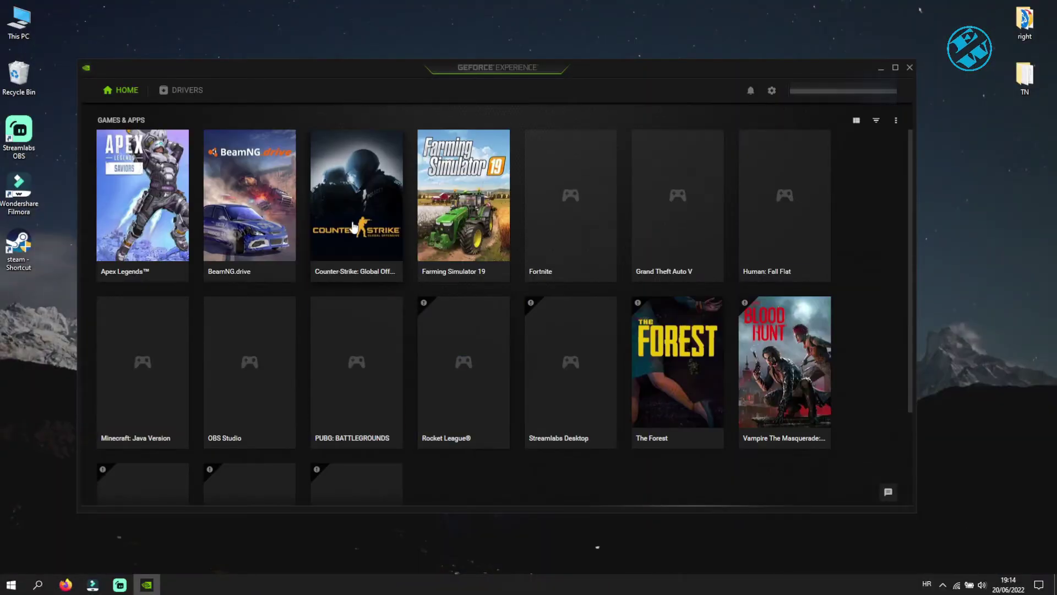
{"action": "left_click", "coordinate": [187, 91]}
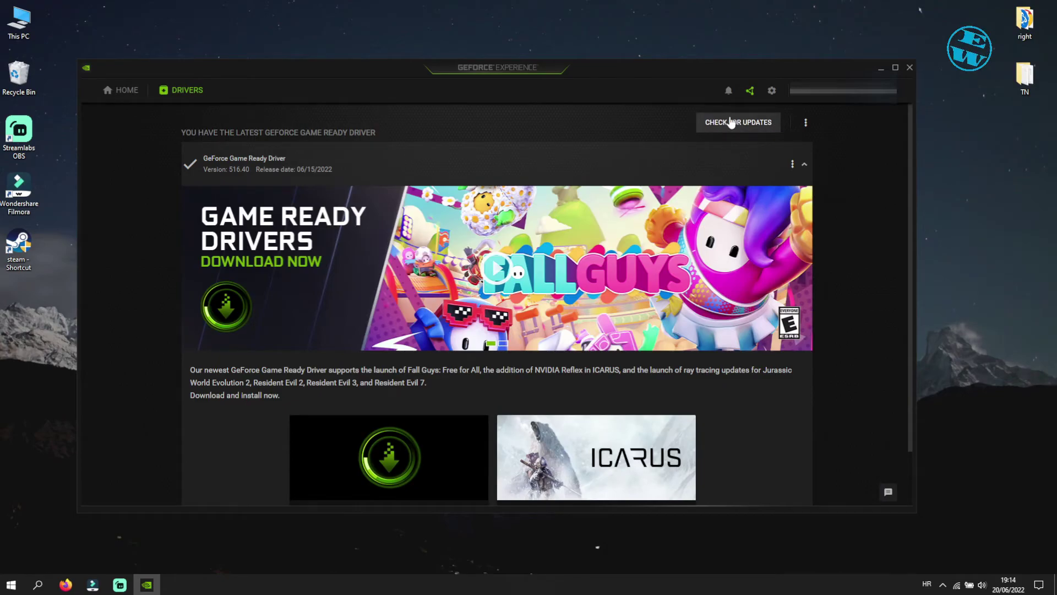
{"action": "left_click", "coordinate": [727, 124]}
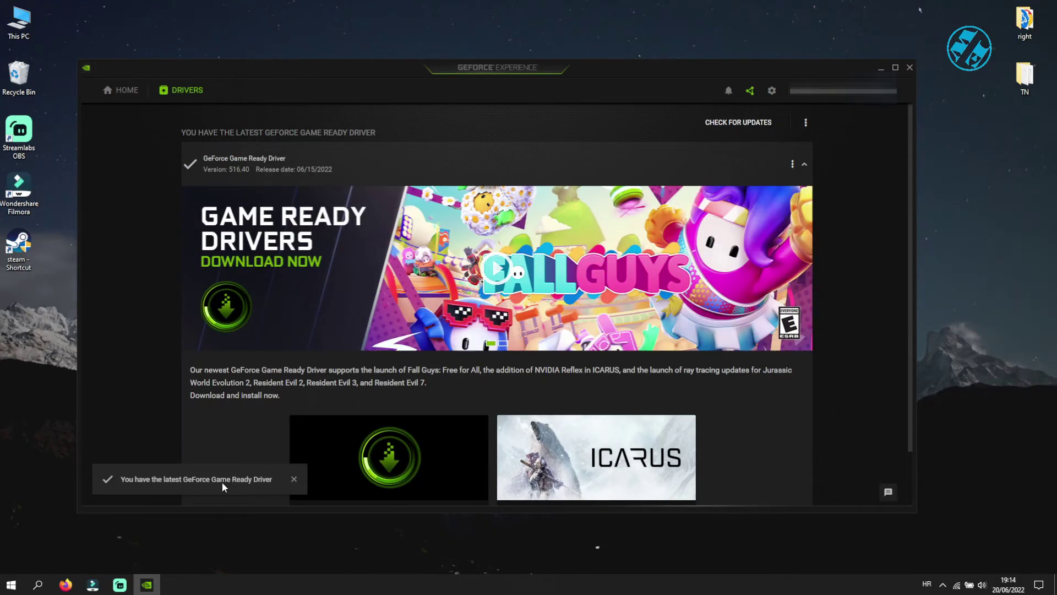
{"action": "left_click", "coordinate": [910, 68]}
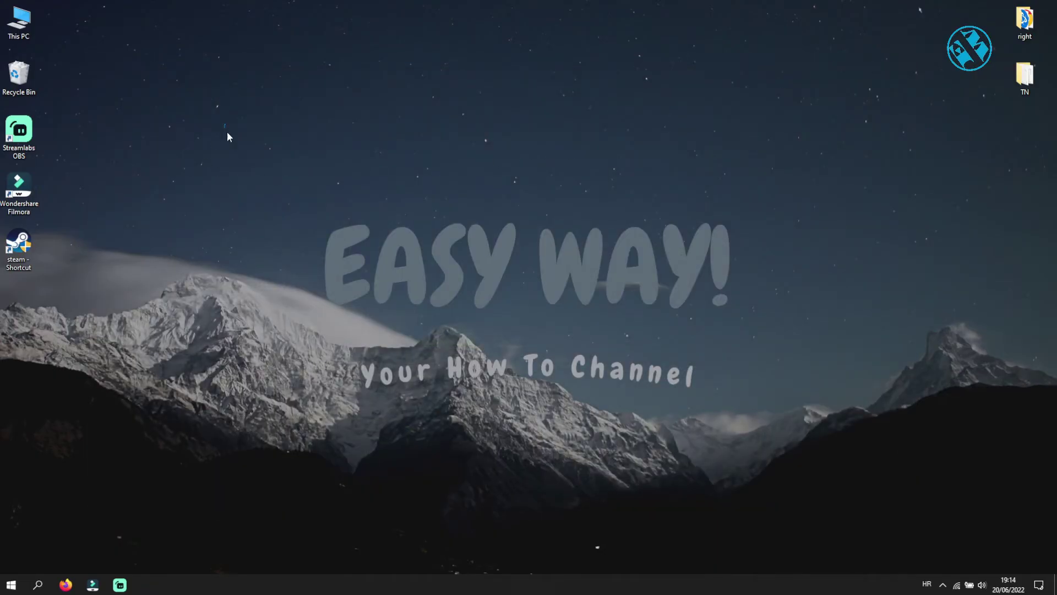
{"action": "left_click_drag", "start_coordinate": [227, 133], "coordinate": [839, 444]}
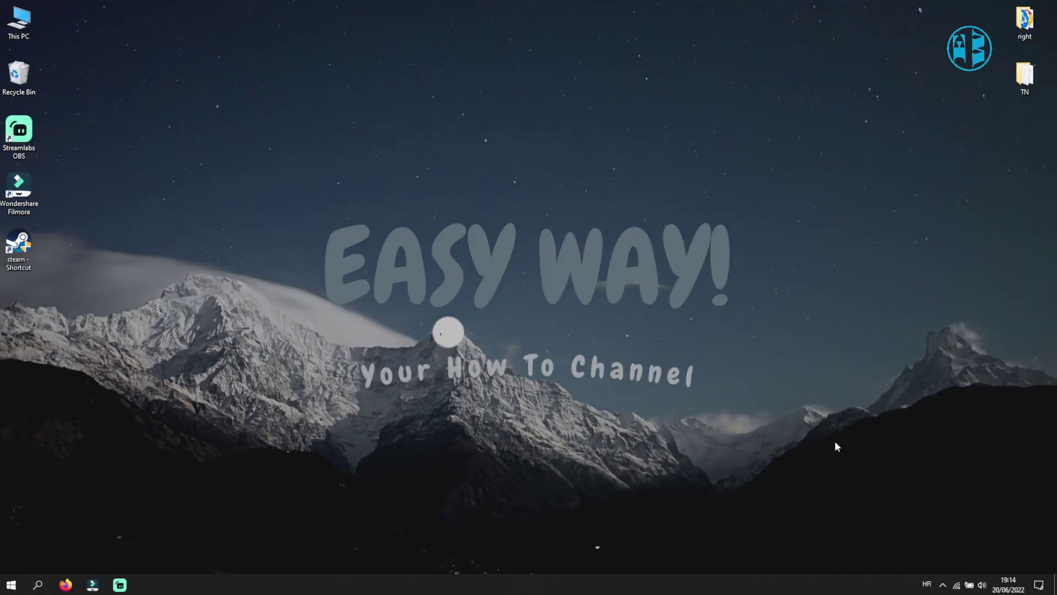